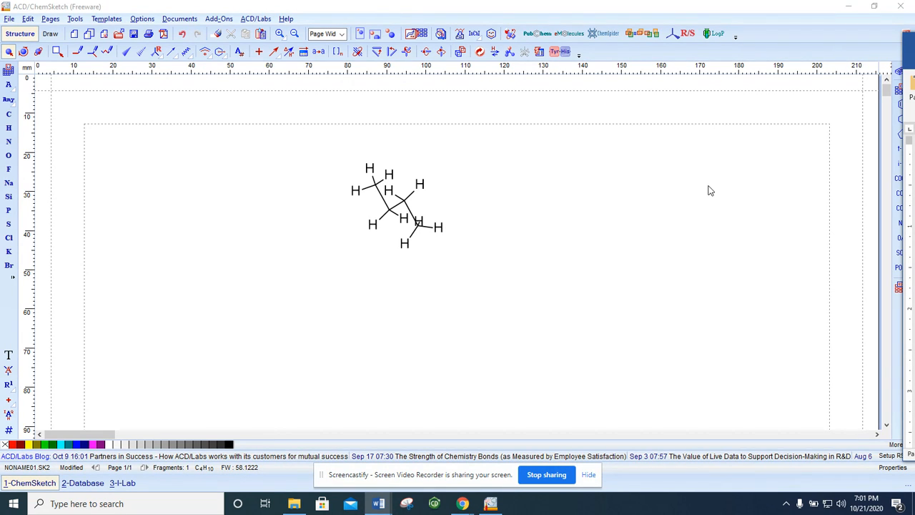
Open the 3D Viewer and copy the drawn butane structure from ChemSketch into it as a 3D model.
click(258, 20)
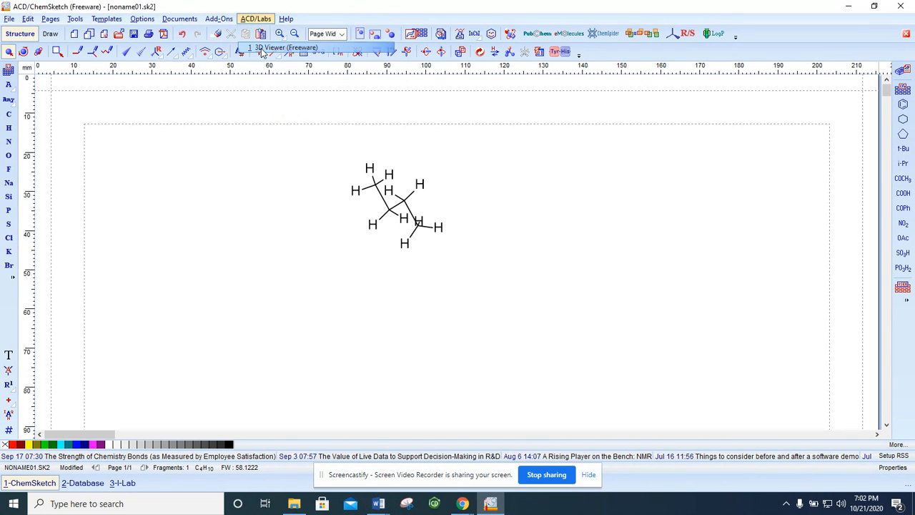
click(262, 48)
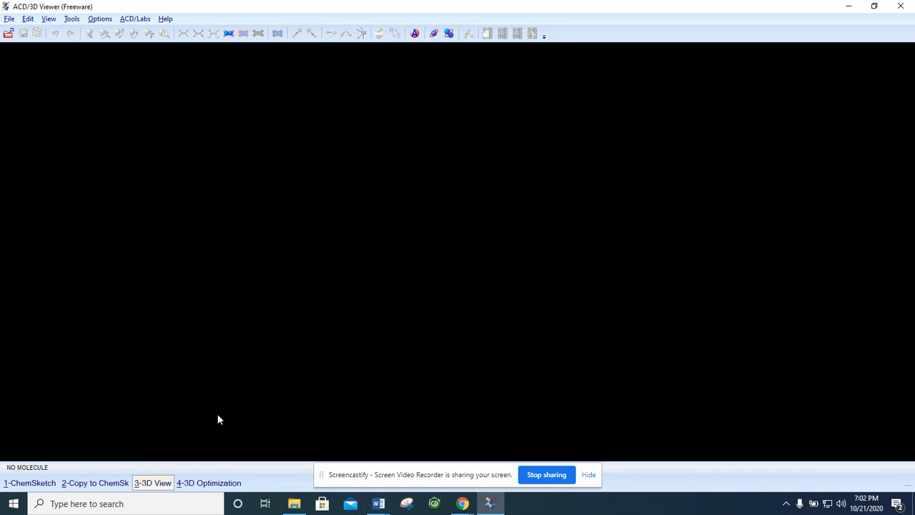
click(25, 483)
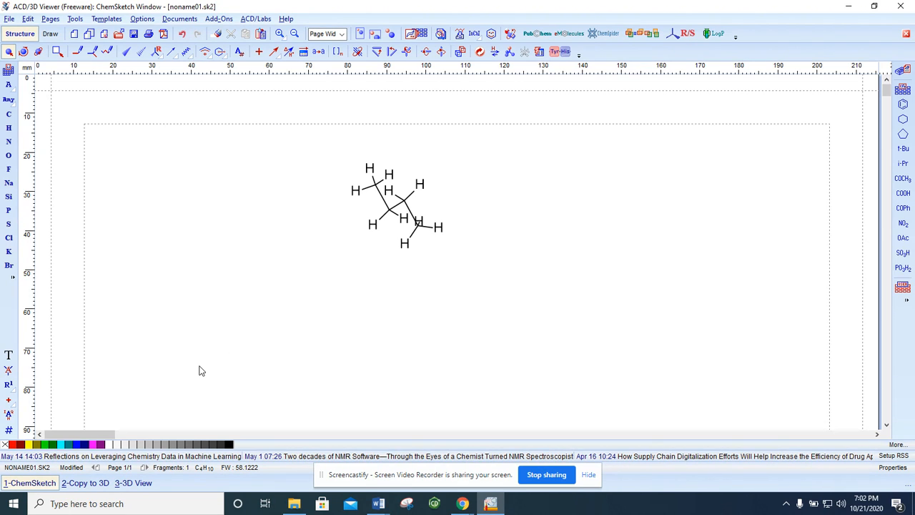
click(86, 483)
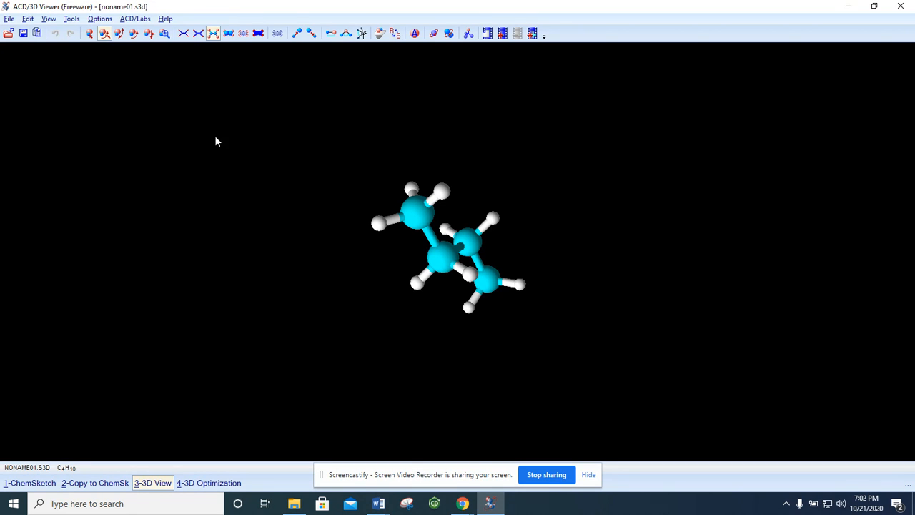
Run 3D Optimization on the butane model three times in a row.
click(72, 22)
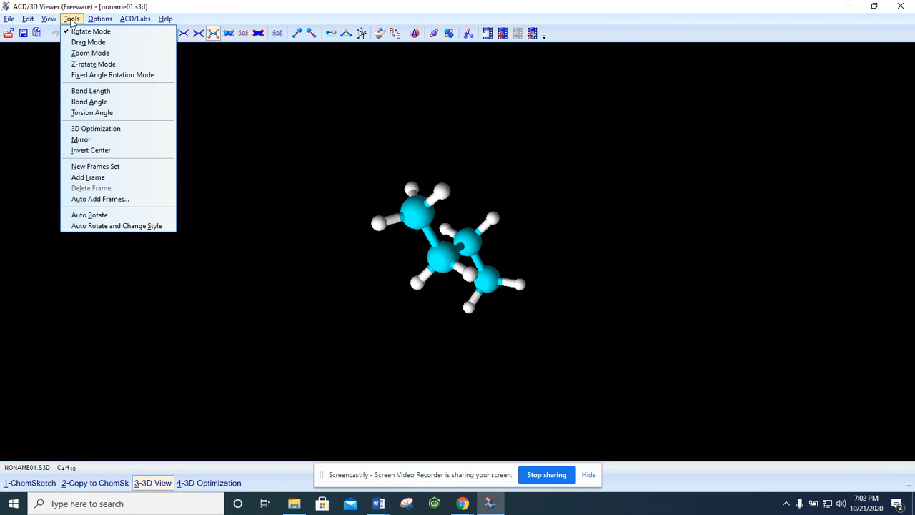
click(98, 131)
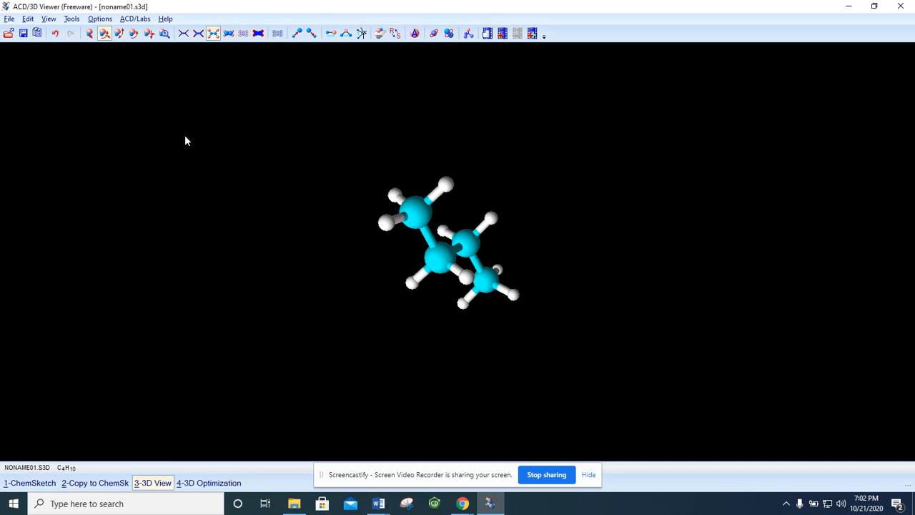
click(72, 19)
click(93, 128)
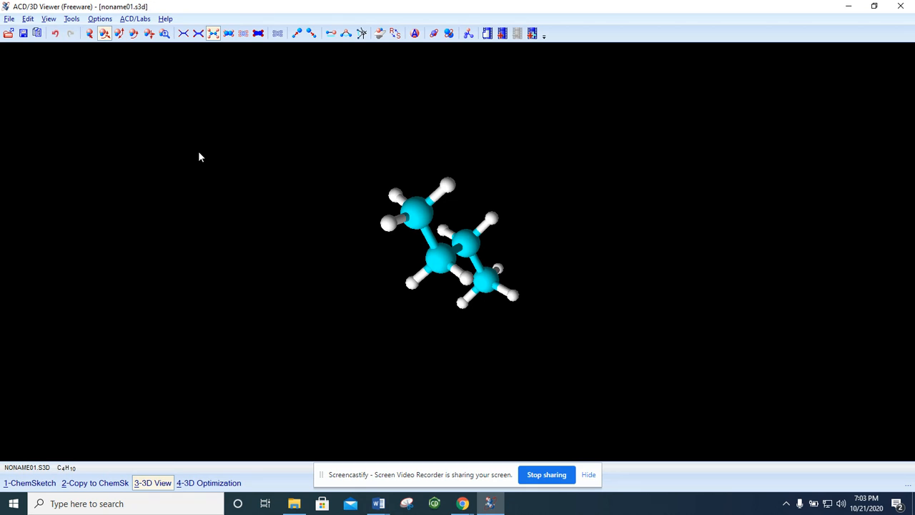
click(71, 19)
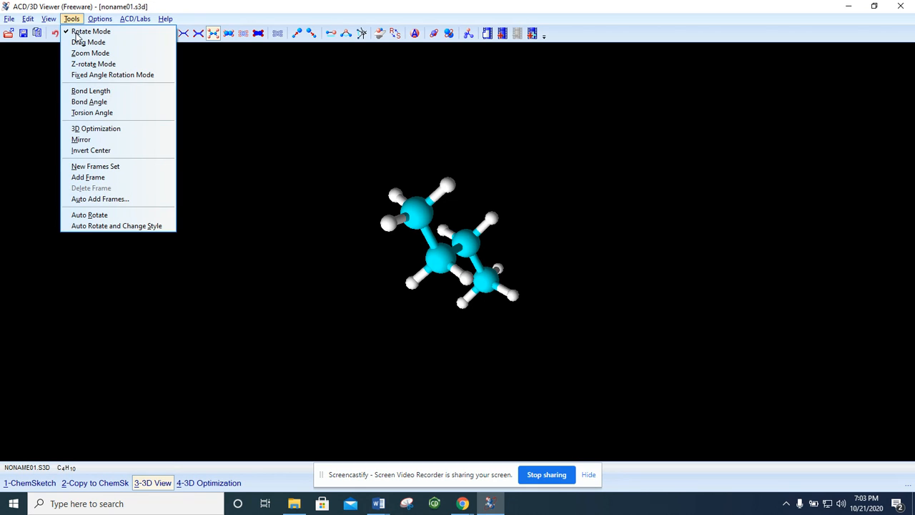
click(107, 129)
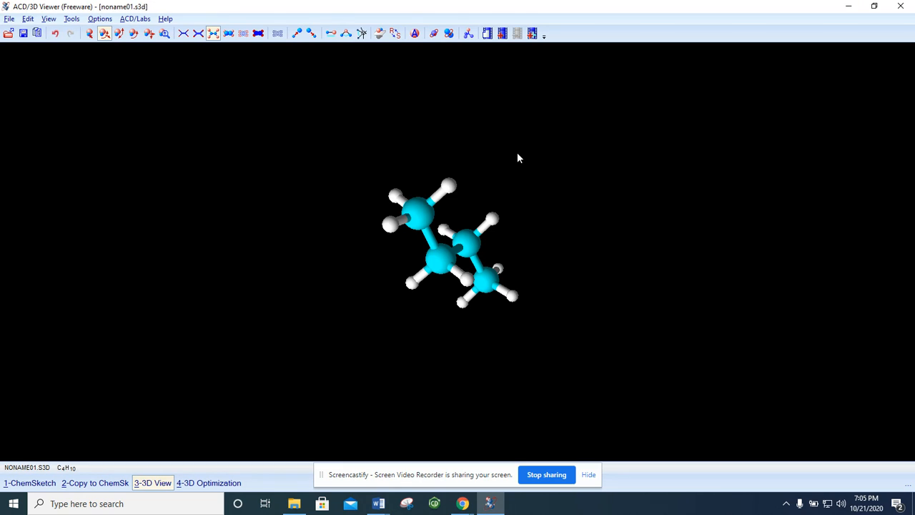
Measure the bond angle H7–C1–H5 on the end carbon and leave its value unedited.
click(346, 35)
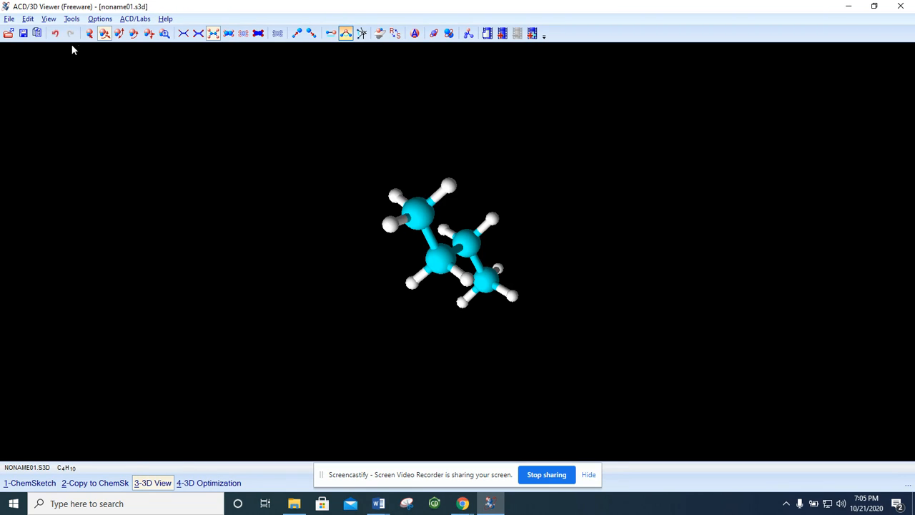
click(90, 34)
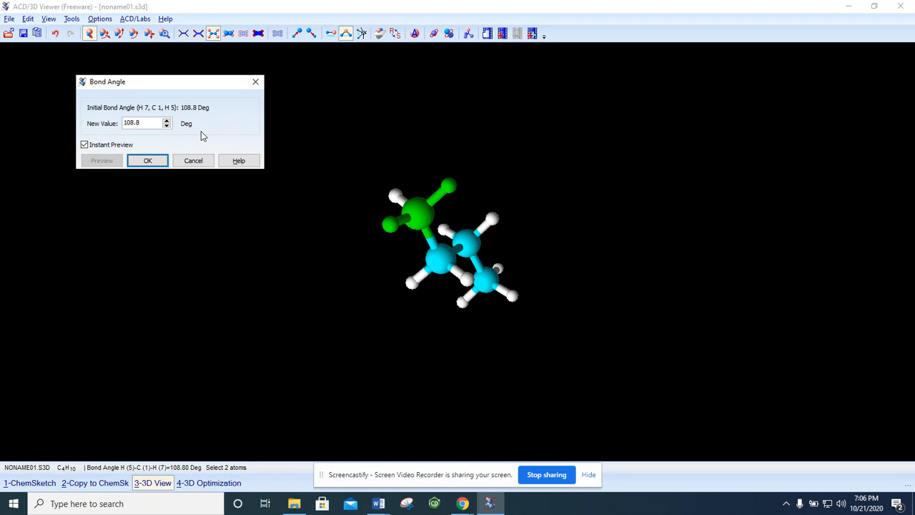
click(192, 159)
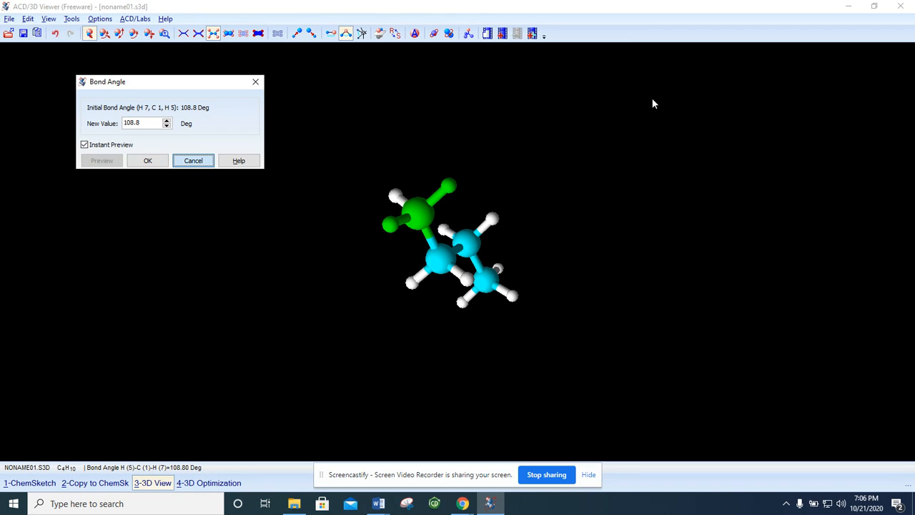
Measure the same end-carbon bond angle again, picking the atoms in the reverse order H5, C1, H7.
mouse_move(448, 188)
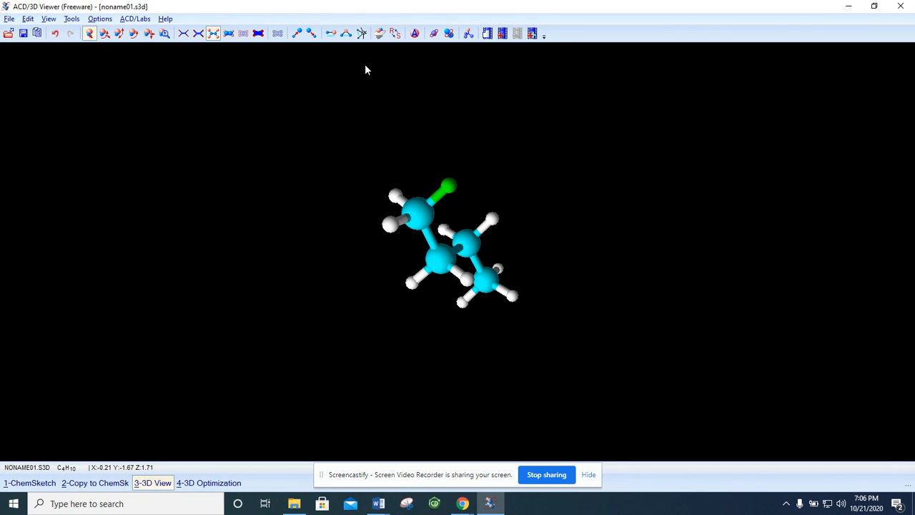
click(345, 33)
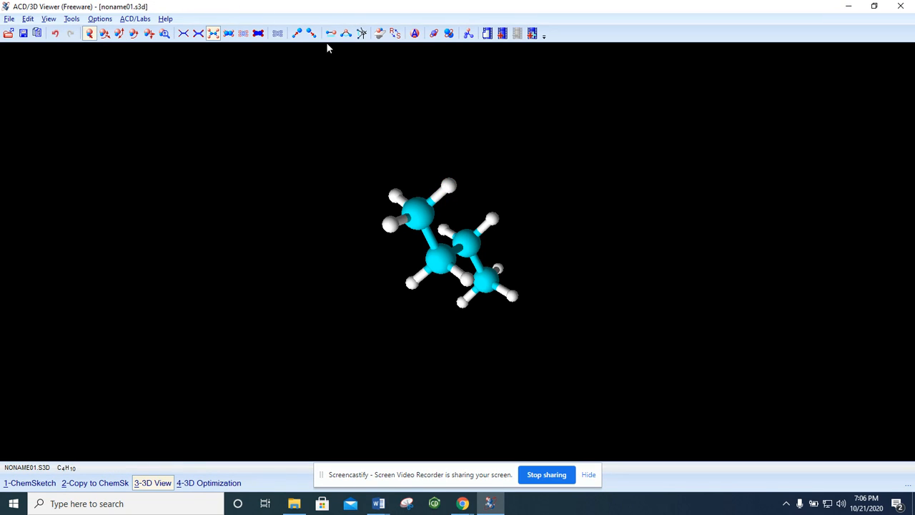
click(345, 36)
click(450, 187)
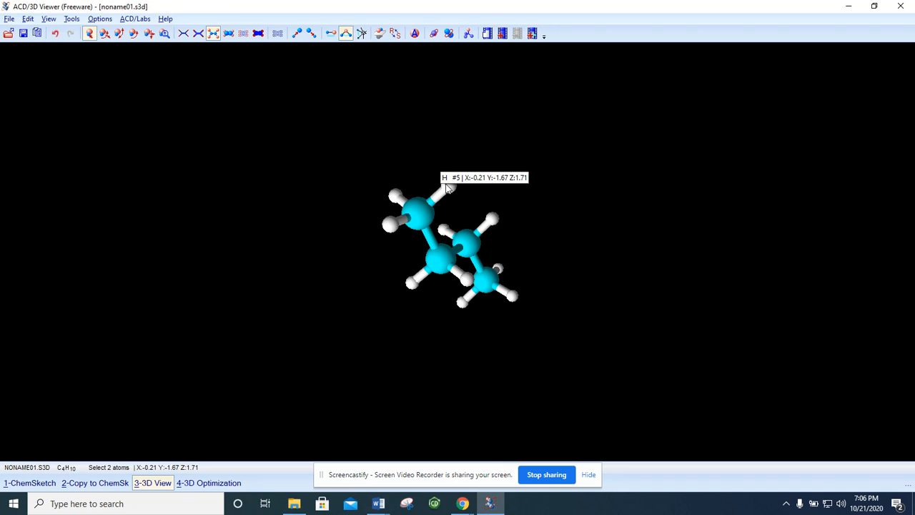
click(420, 218)
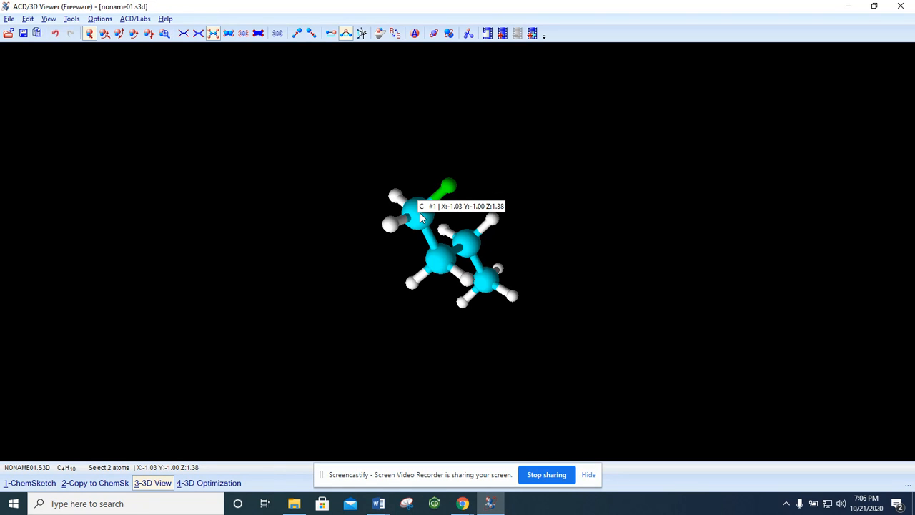
click(420, 218)
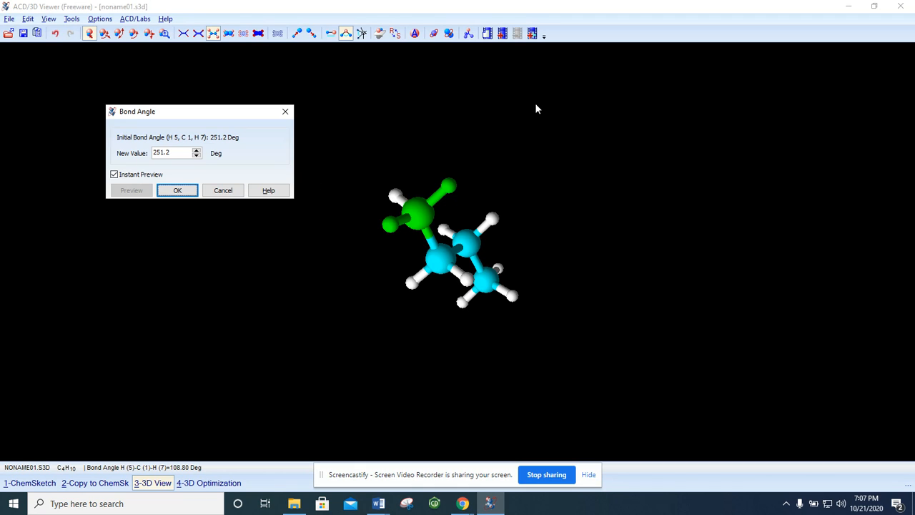
key(Return)
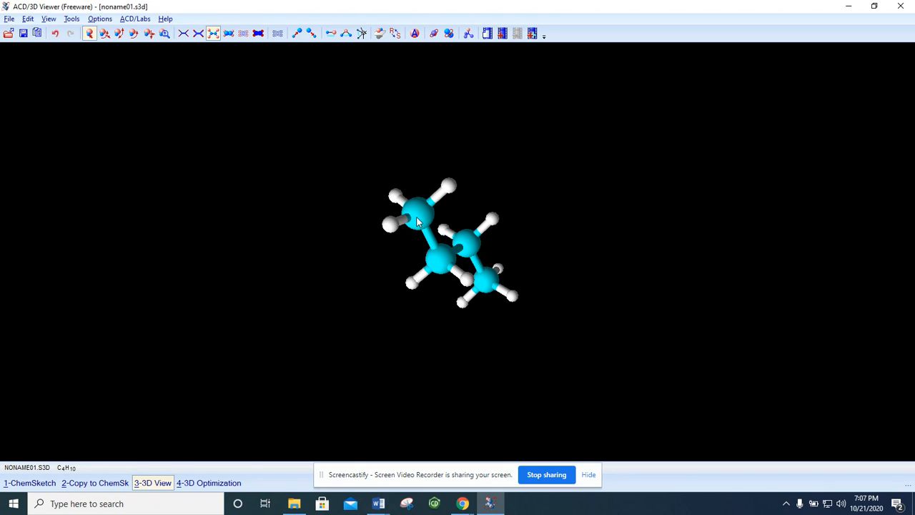
Rotate the butane model to examine its carbon chain and find atoms C1, C2 and C3.
mouse_move(478, 208)
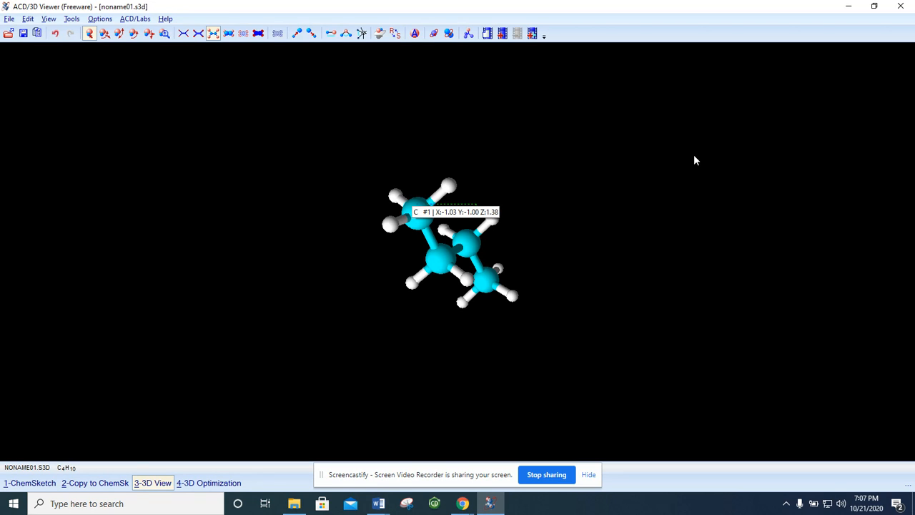
click(104, 35)
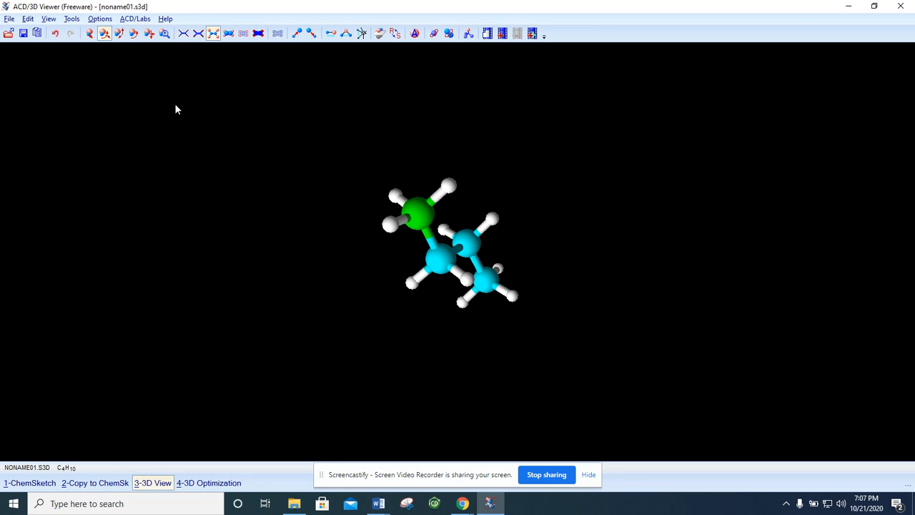
mouse_move(455, 223)
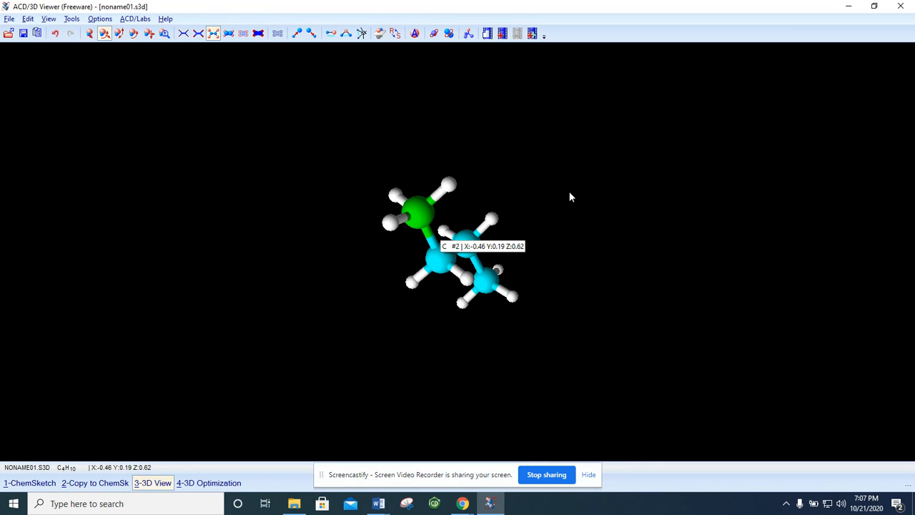
drag(569, 191, 572, 170)
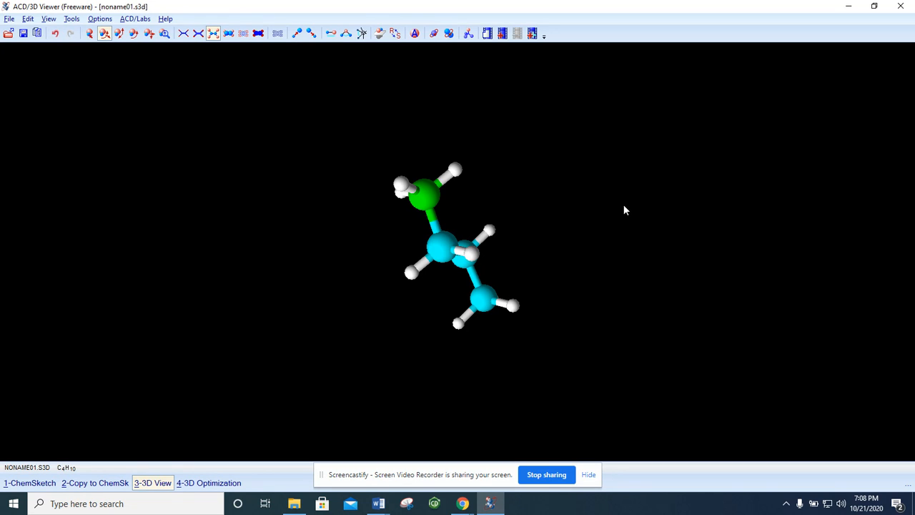
click(346, 33)
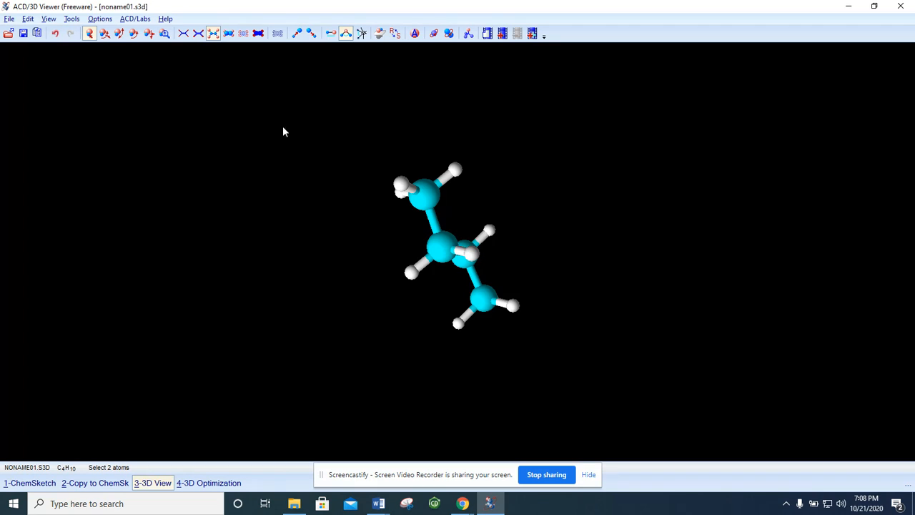
click(105, 33)
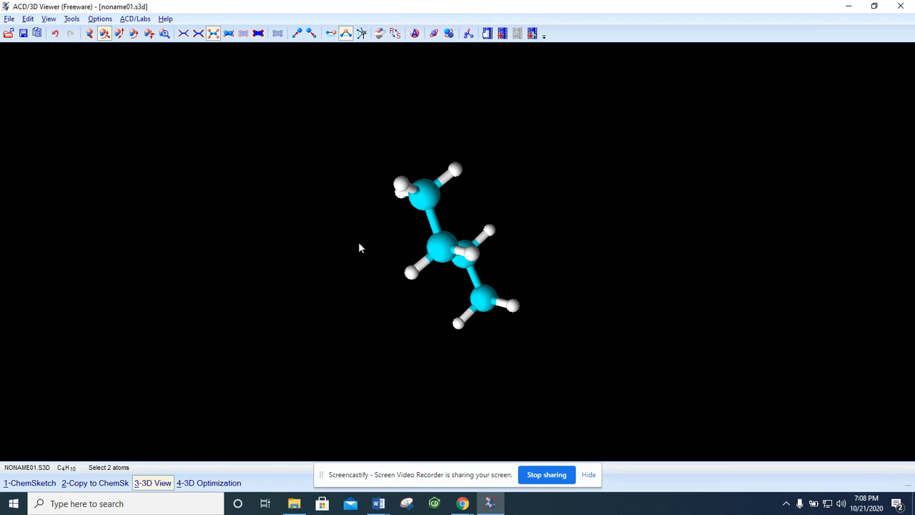
mouse_move(431, 200)
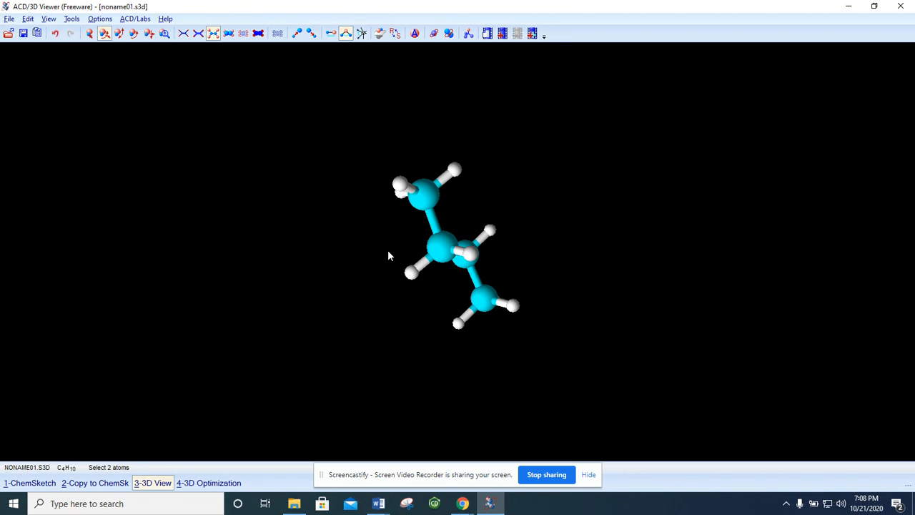
key(Left)
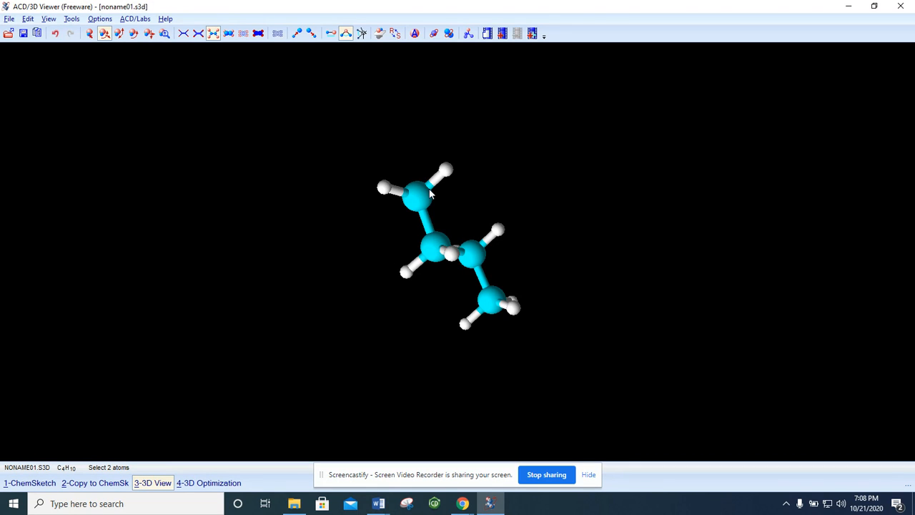
Measure the carbon-chain bond angle C1–C2–C3 and leave its value unedited.
click(345, 34)
click(345, 34)
click(346, 34)
click(89, 35)
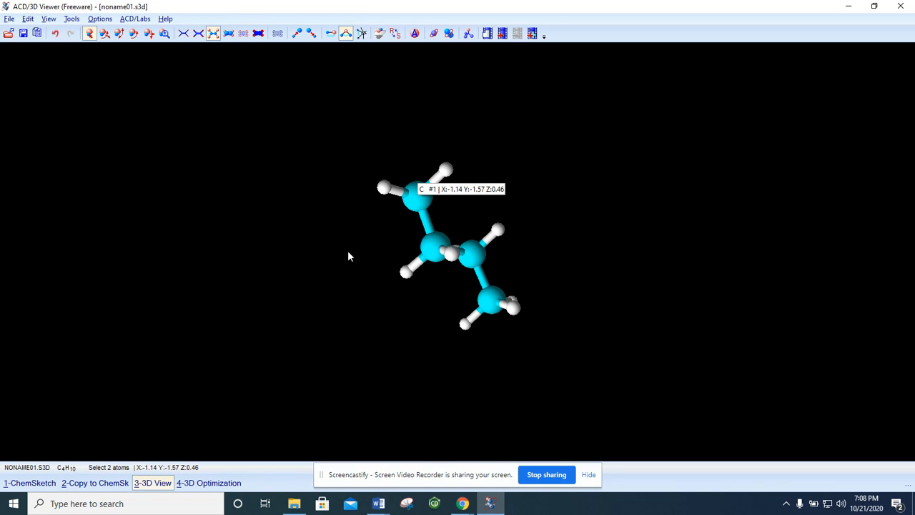
mouse_move(433, 252)
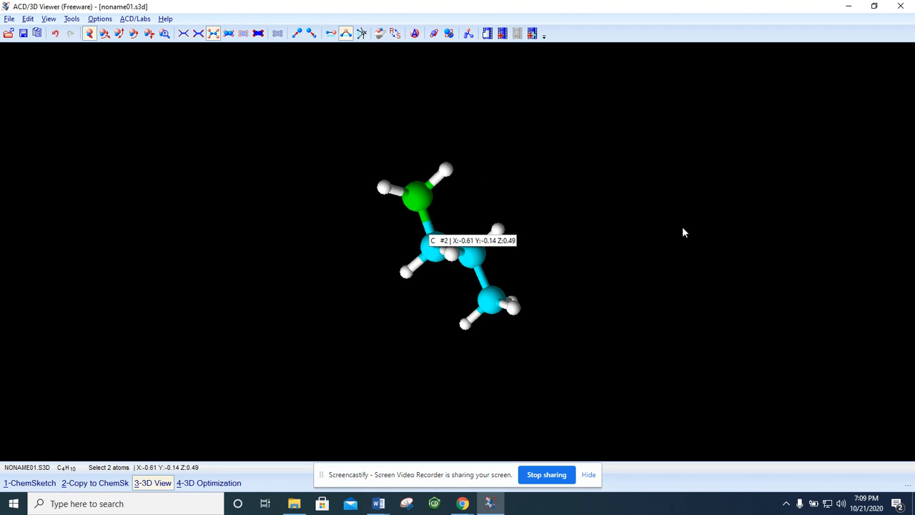
mouse_move(472, 259)
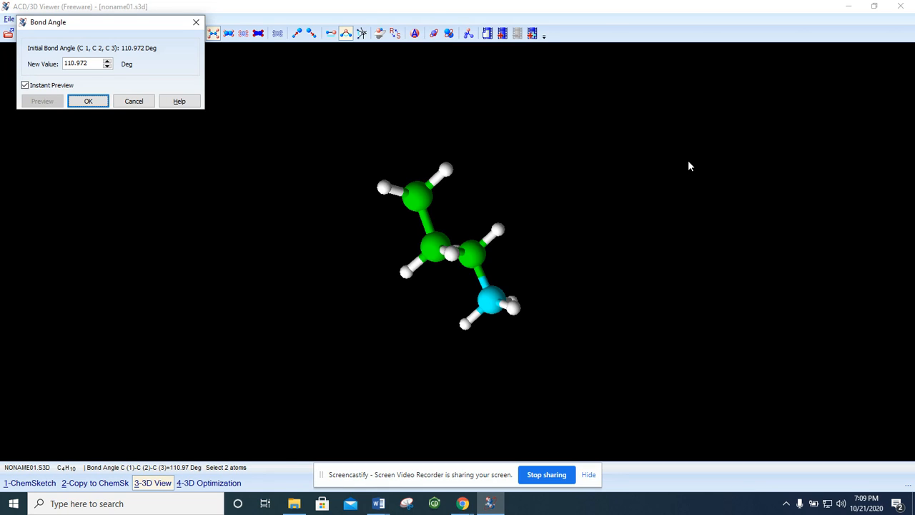
click(134, 101)
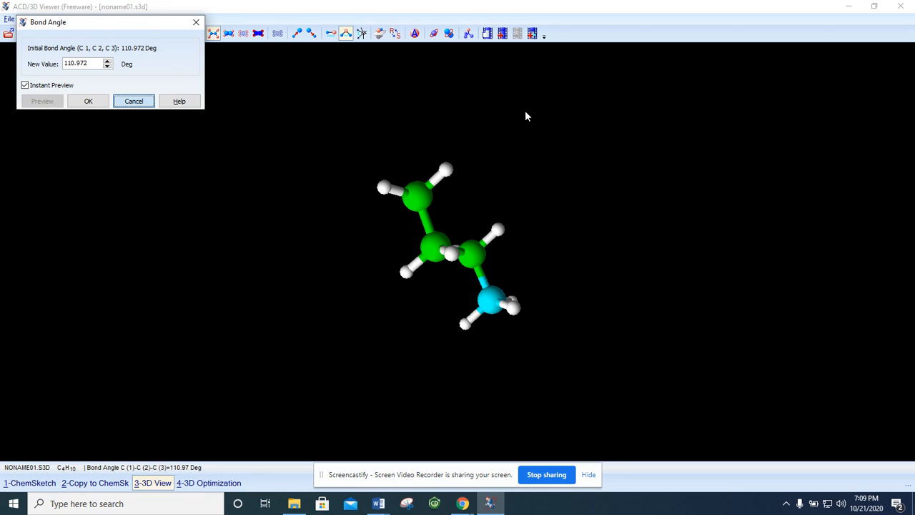
key(Escape)
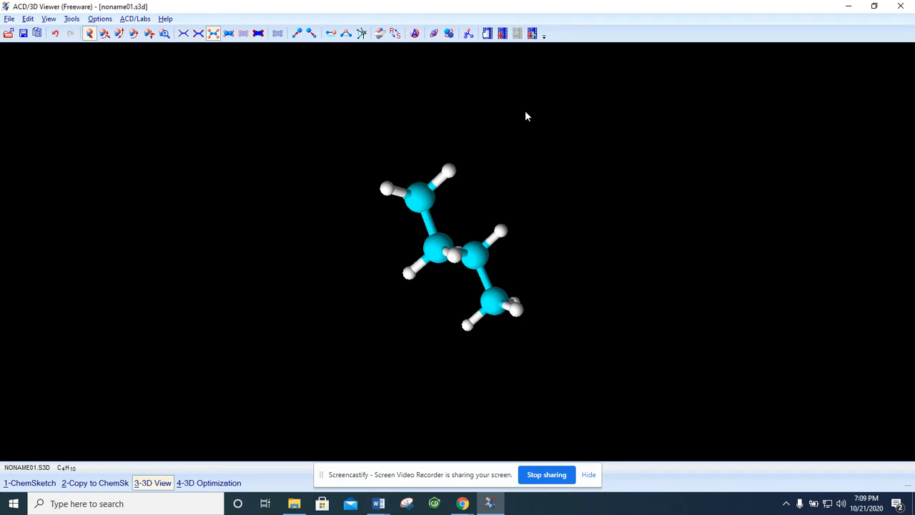